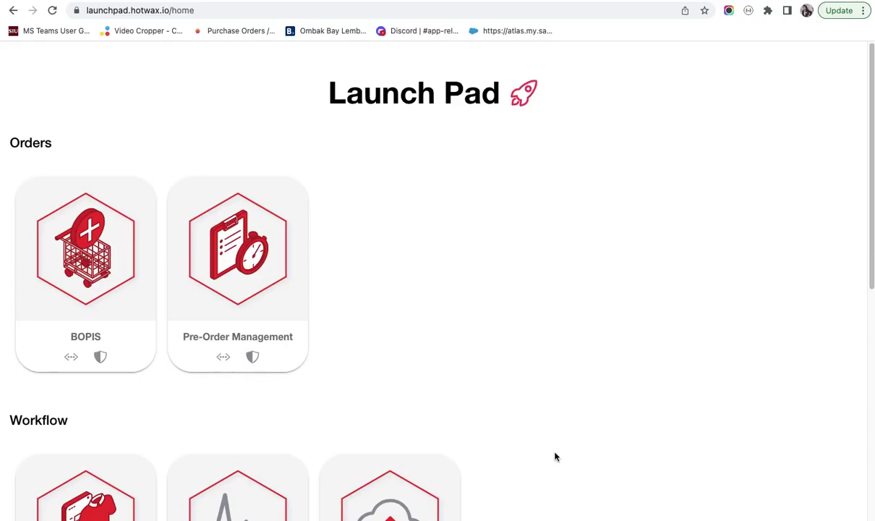
Scroll the Launch Pad down to the Workflow section and launch the Import app.
scroll(555, 456, down, 1)
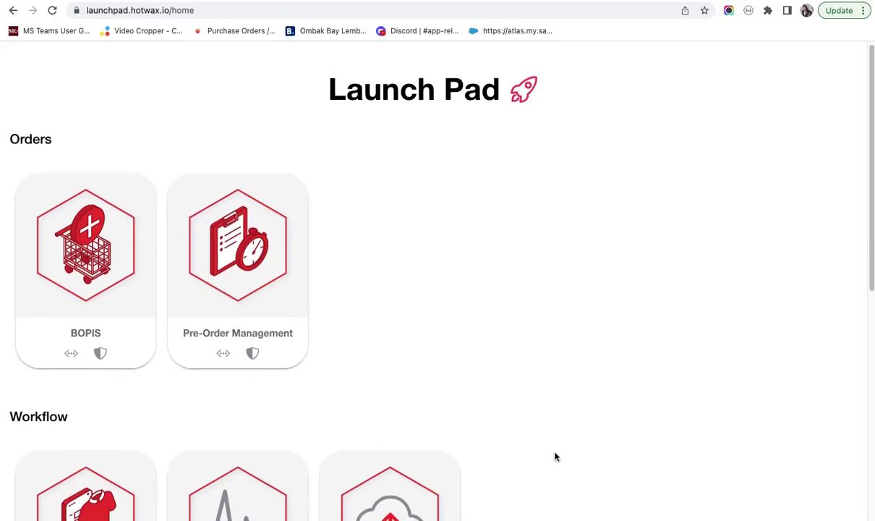
scroll(556, 456, down, 5)
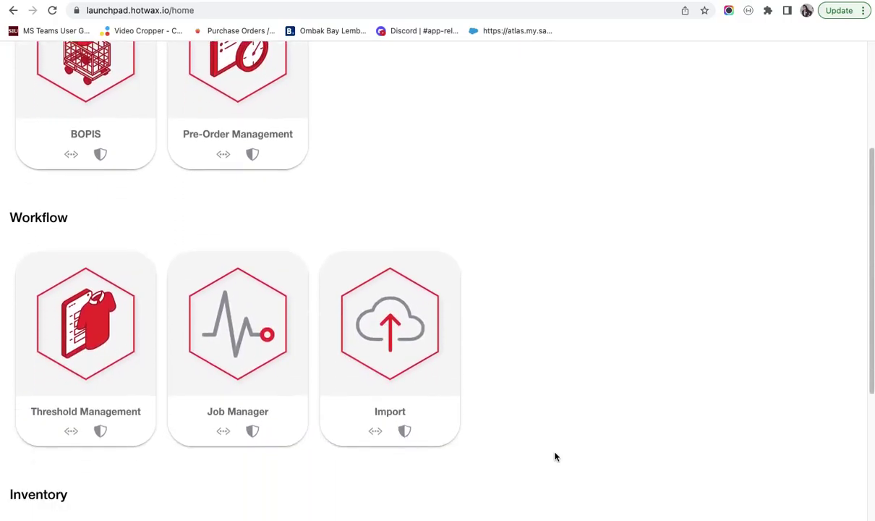
click(402, 335)
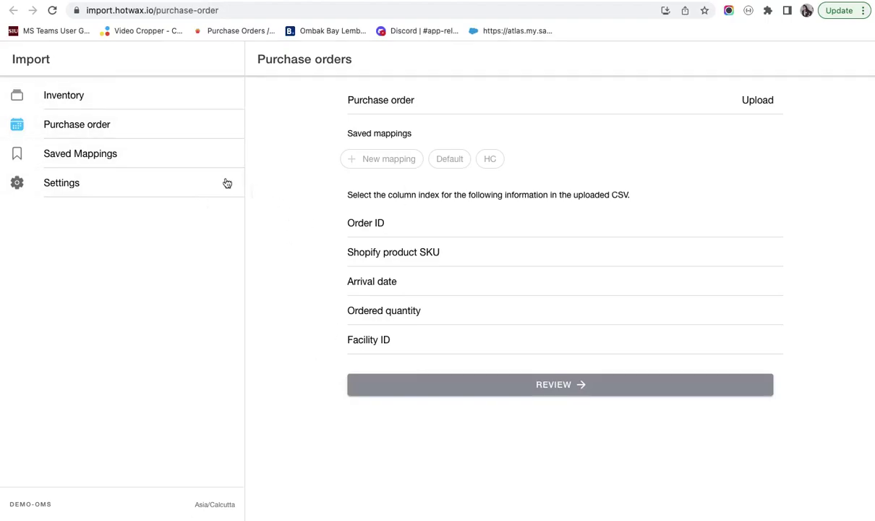
Confirm in Settings the demo-oms instance and MM/dd/yyyy upload date format, then return to Purchase orders.
click(118, 187)
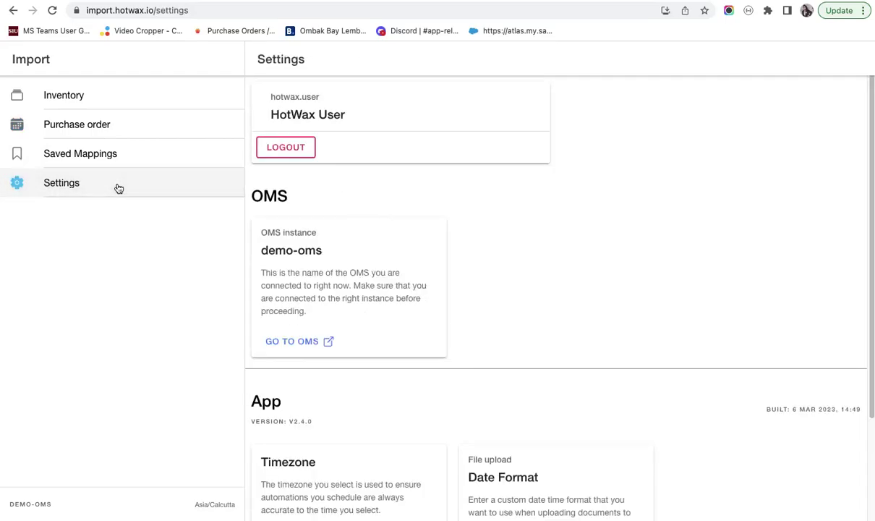
scroll(349, 416, down, 1)
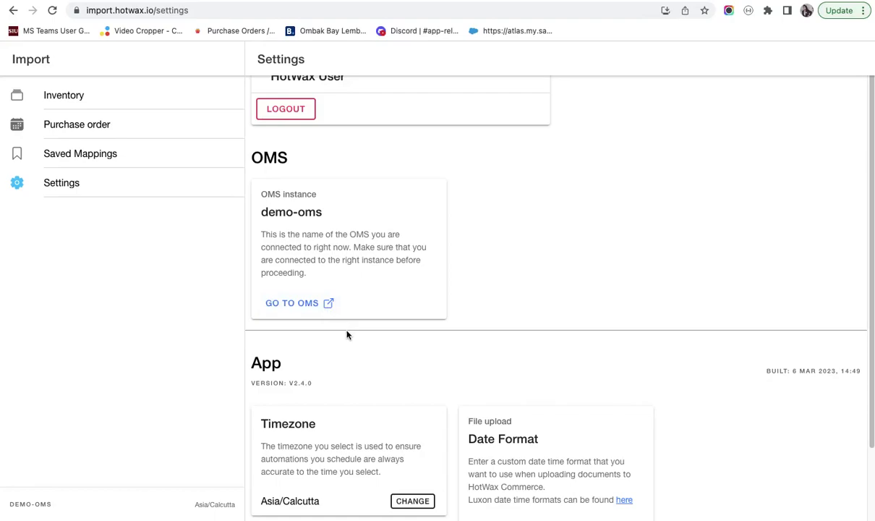
scroll(346, 334, down, 2)
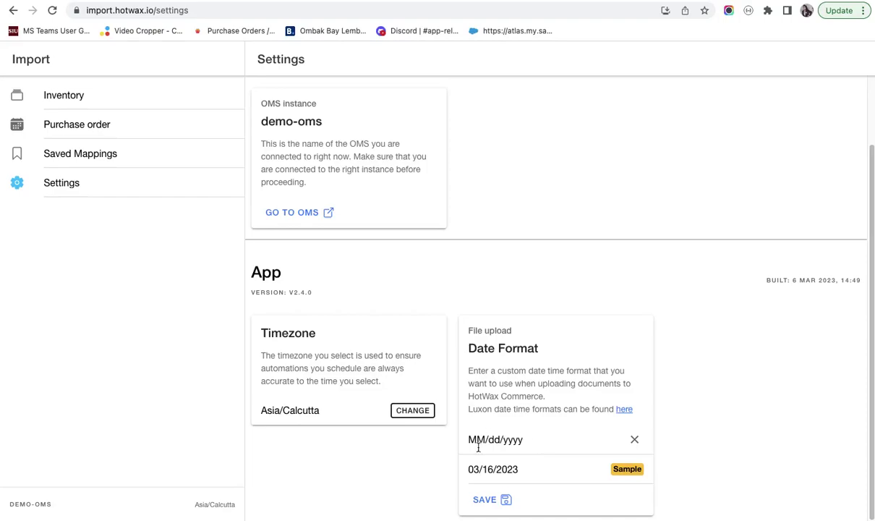
click(543, 439)
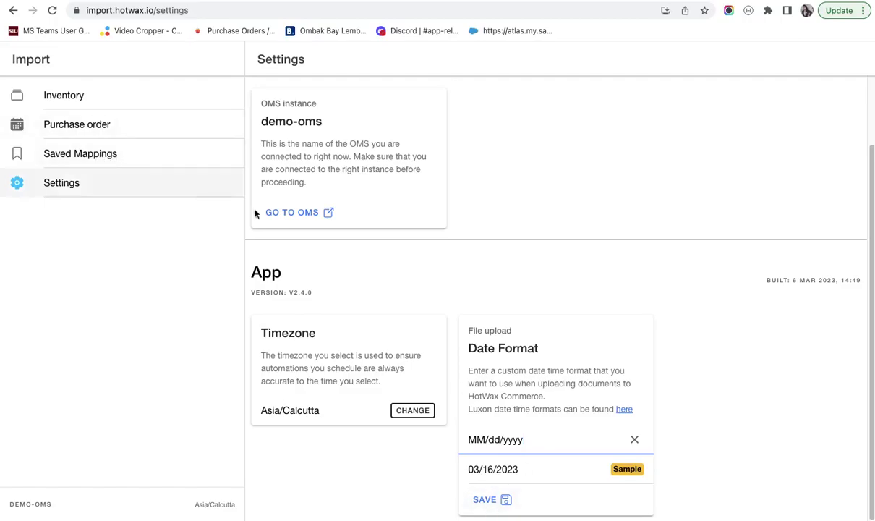
click(122, 128)
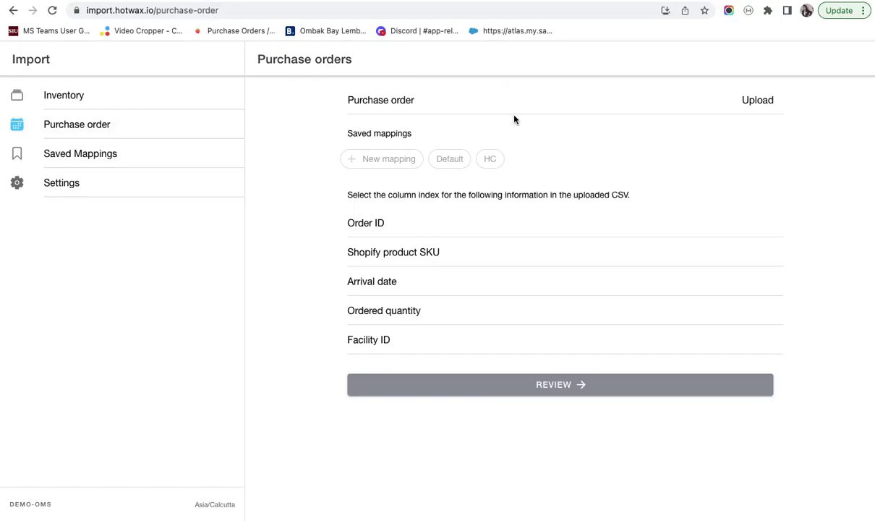
Upload the DEMO TEST PO.csv file from Downloads.
click(770, 102)
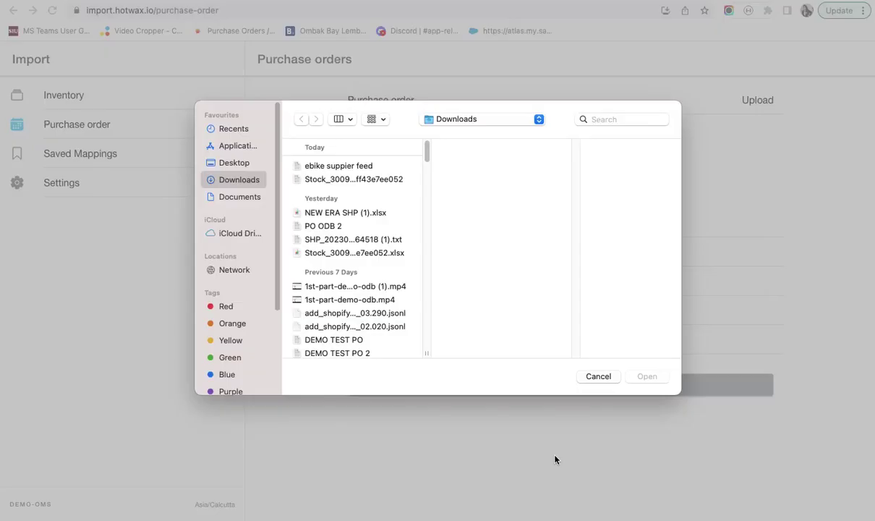
click(376, 339)
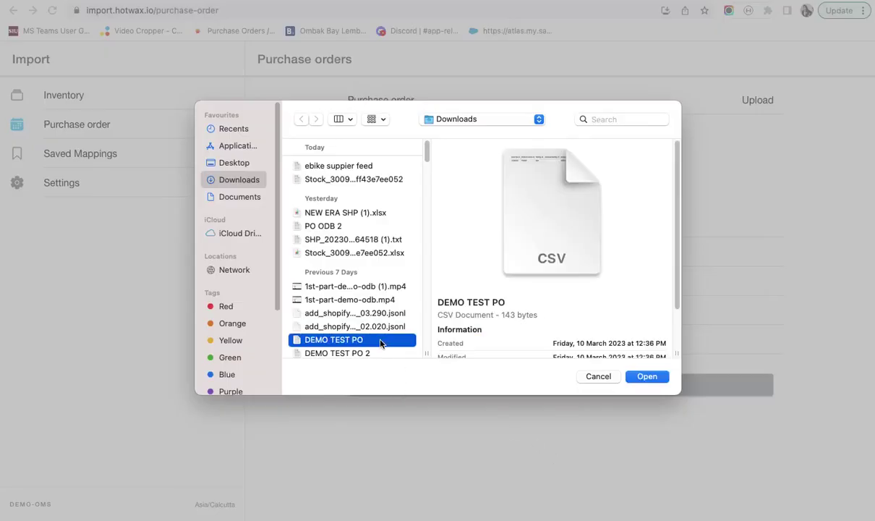
key(Return)
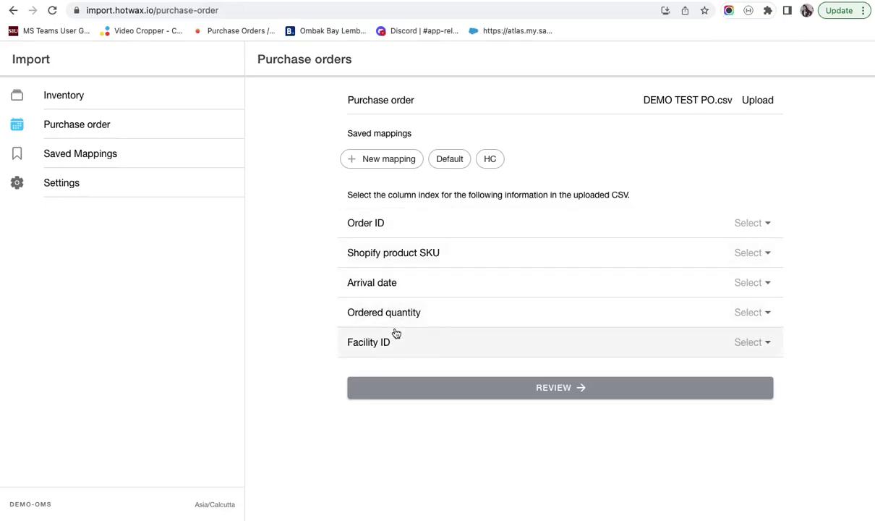
Map the fields to the external-id, product-sku, arrival-date, quantity and facility-id columns.
click(749, 235)
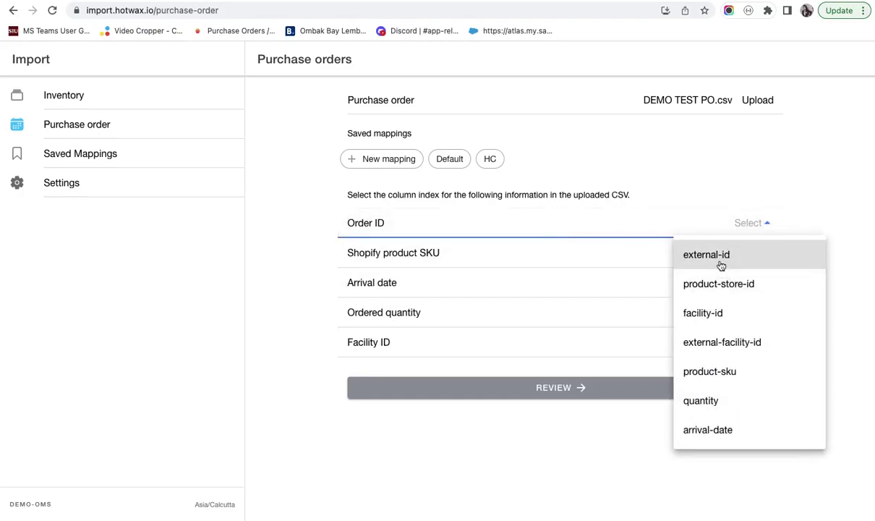
click(721, 264)
click(725, 256)
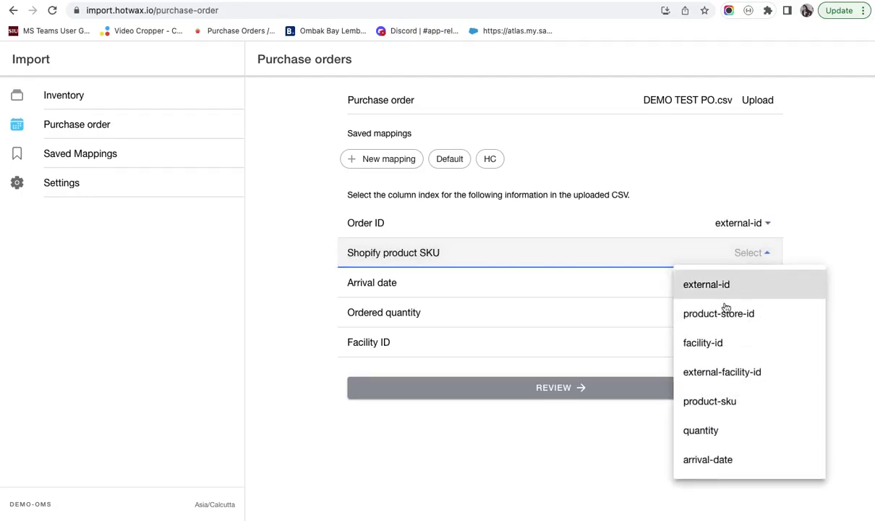
click(726, 403)
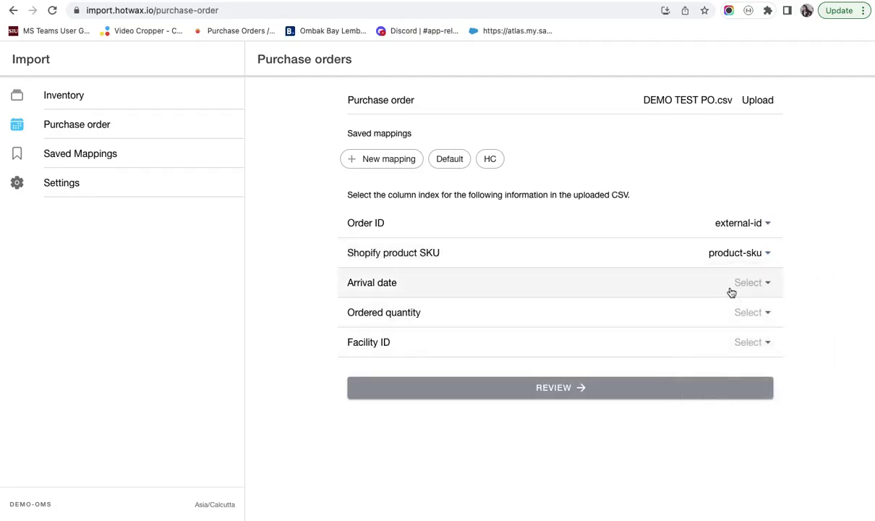
click(732, 292)
click(745, 251)
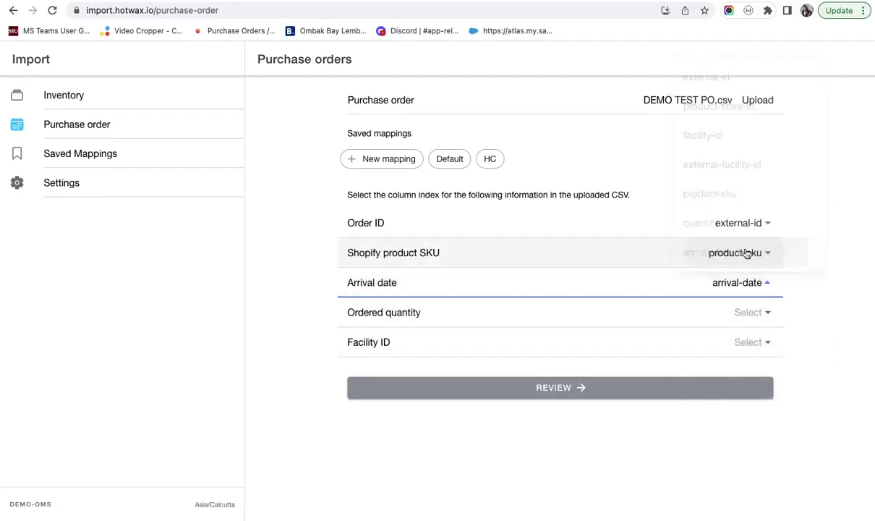
click(747, 314)
click(749, 252)
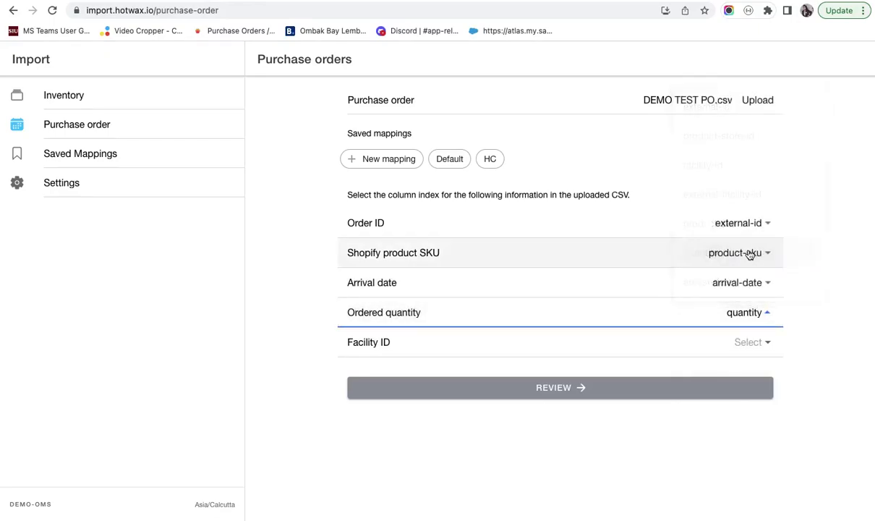
click(736, 344)
click(727, 196)
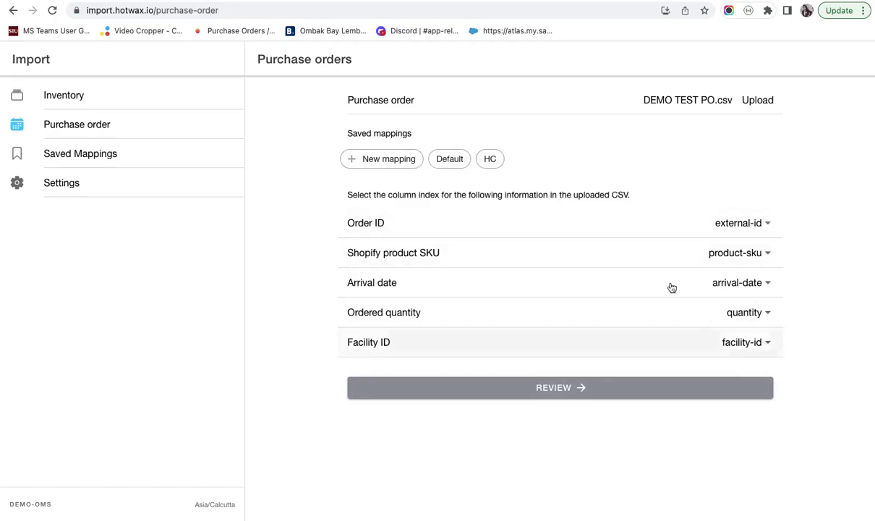
Dismiss the new-mapping form without saving and proceed to reviewing the purchase order.
click(391, 158)
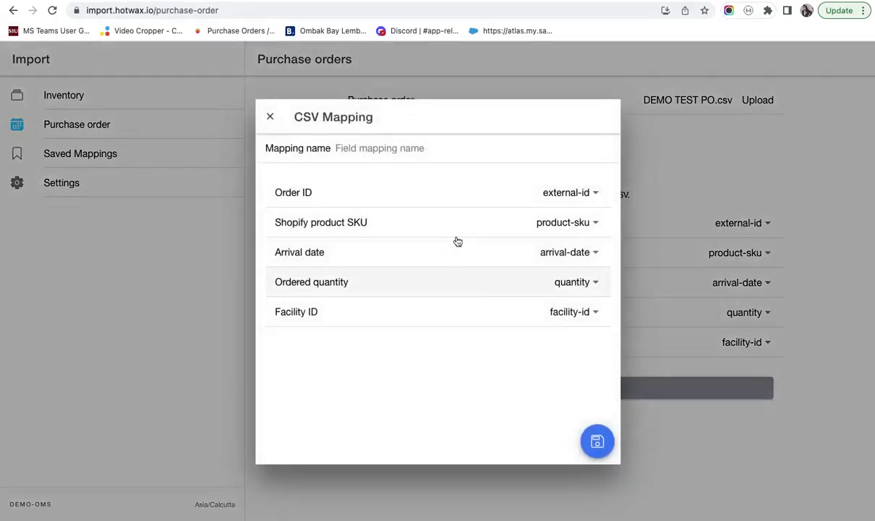
click(268, 118)
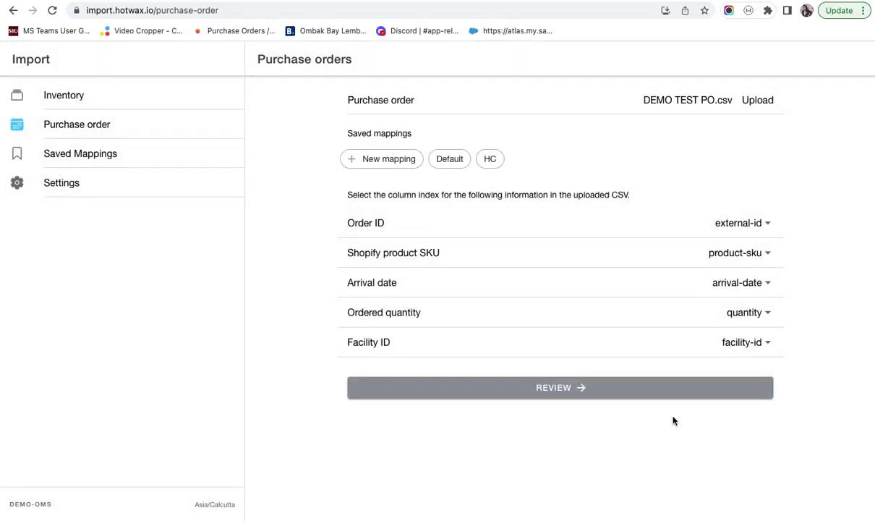
click(611, 391)
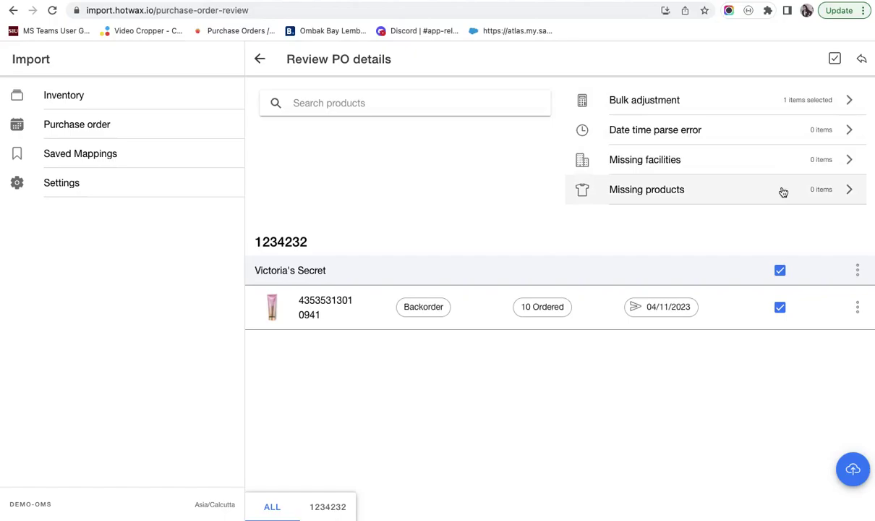
Bulk-adjust the item with 7 buffer days, Backorder catalog and Central Warehouse facility, then check missing SKUs.
click(818, 107)
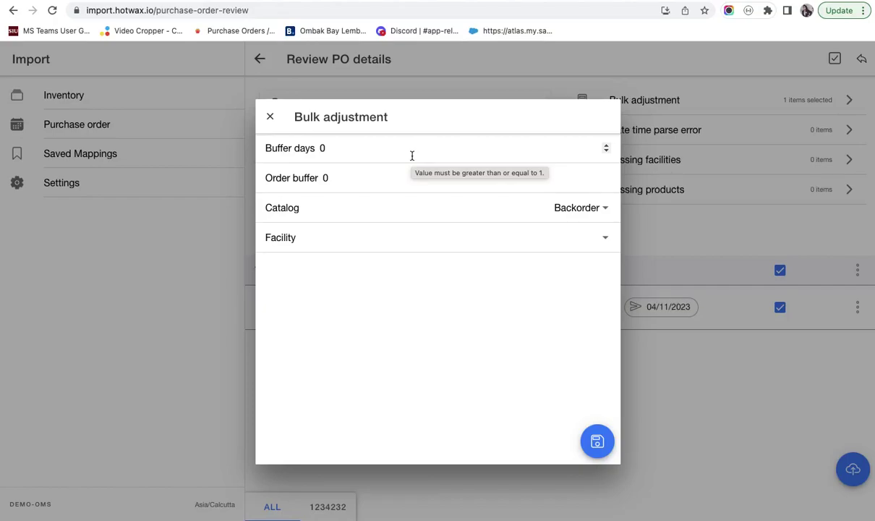
click(345, 153)
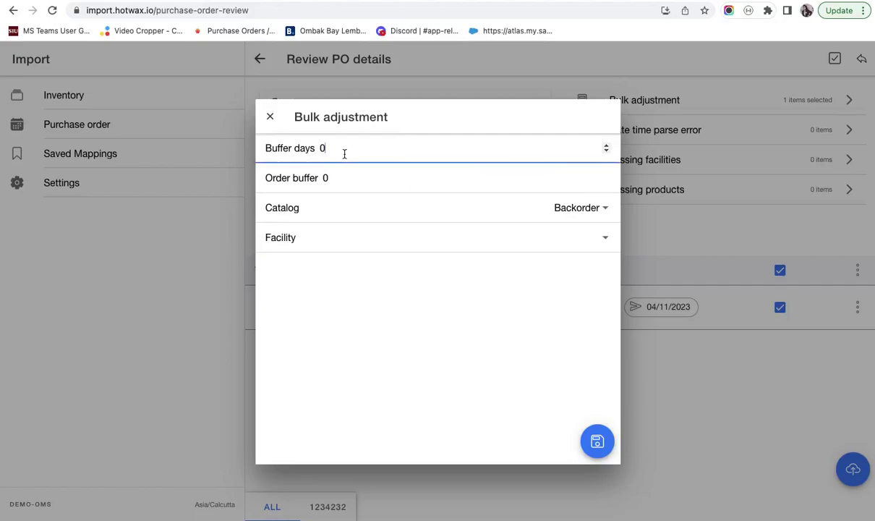
key(BackSpace)
text(7)
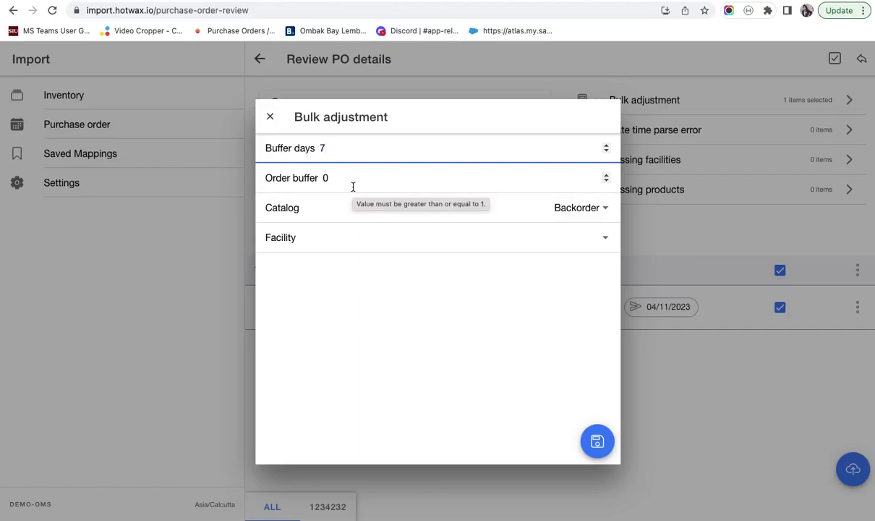
click(598, 206)
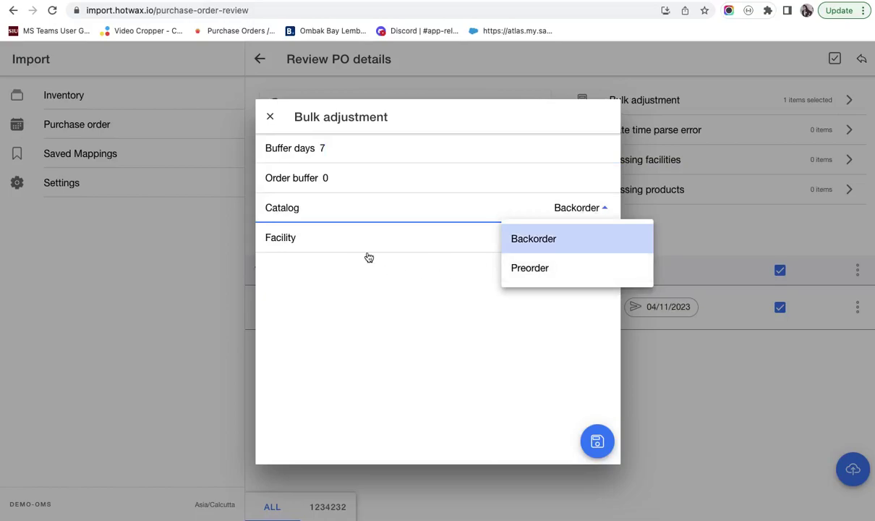
click(374, 228)
click(434, 238)
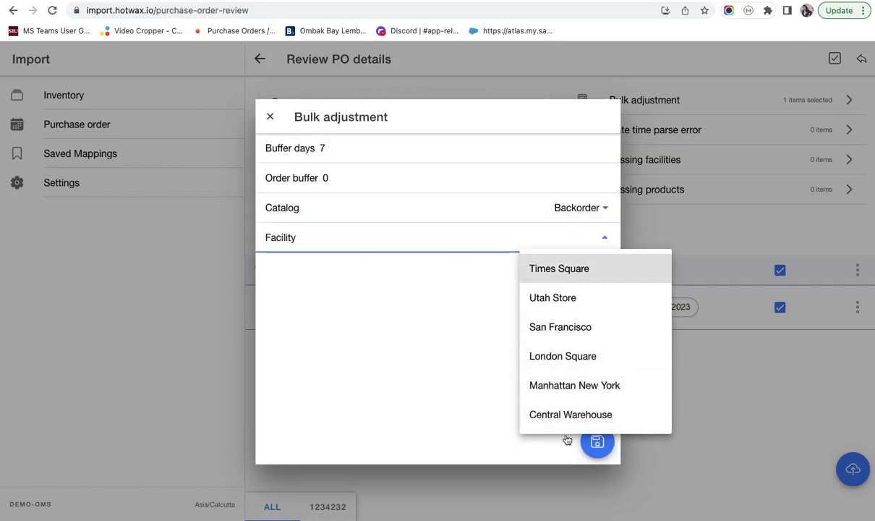
click(537, 414)
click(598, 440)
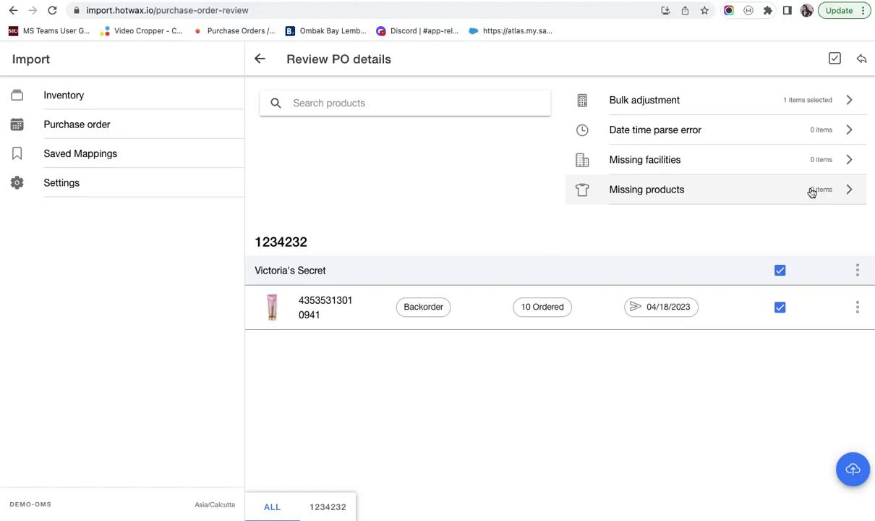
click(812, 191)
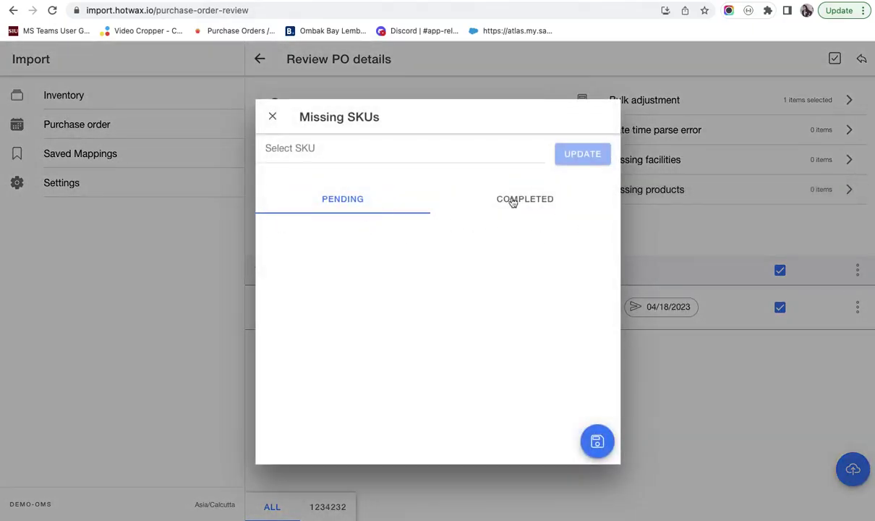
click(345, 157)
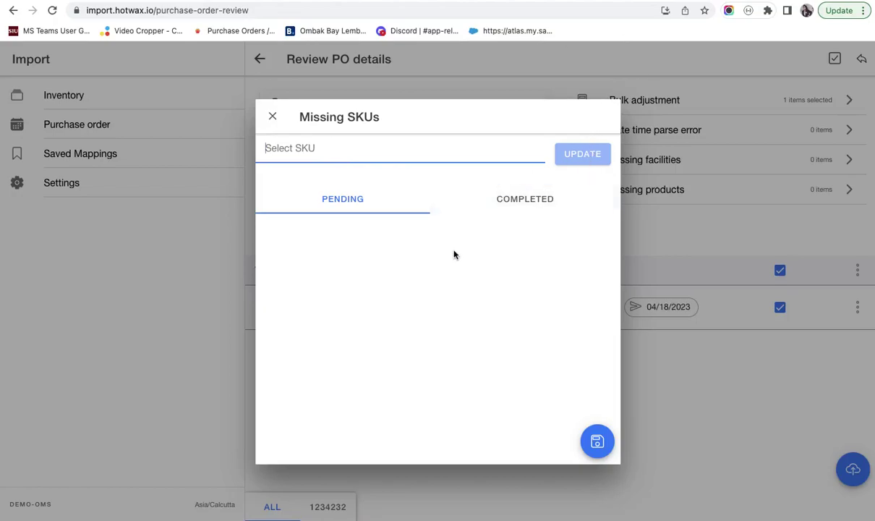
click(521, 206)
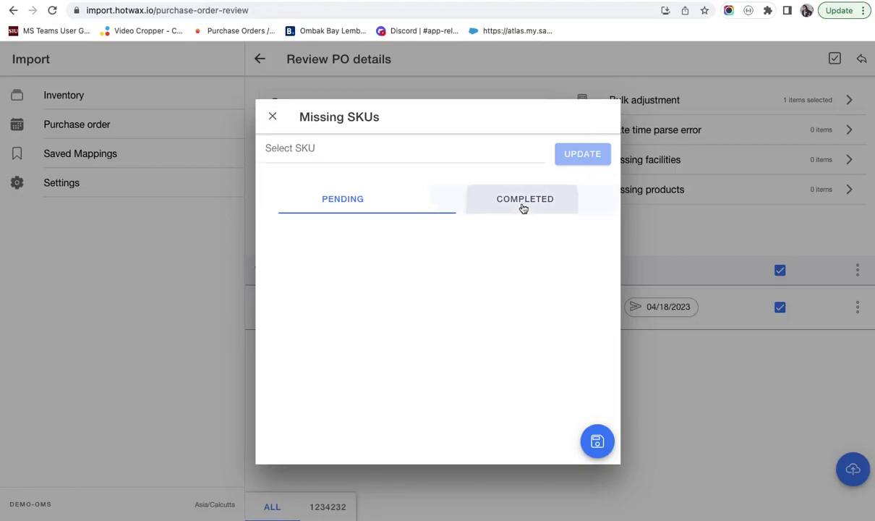
click(597, 443)
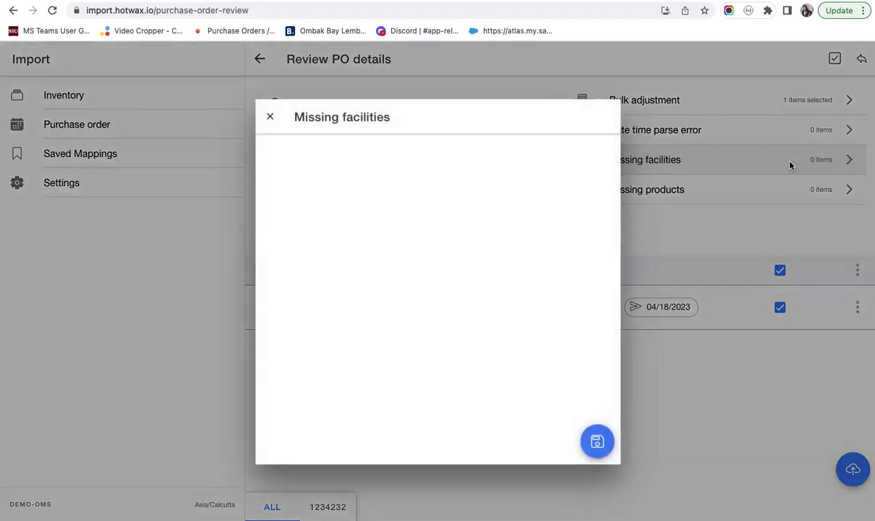
click(268, 117)
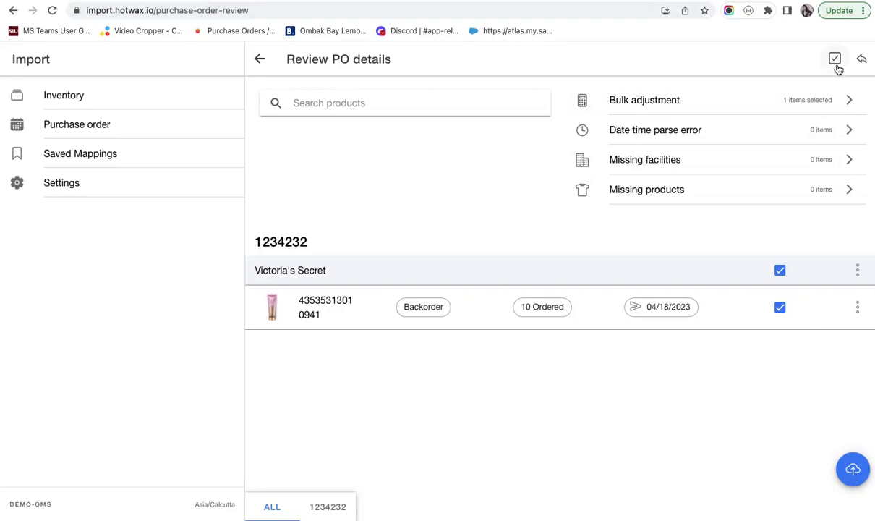
Upload purchase order 1234232 and confirm the upload.
click(834, 60)
click(851, 471)
click(494, 327)
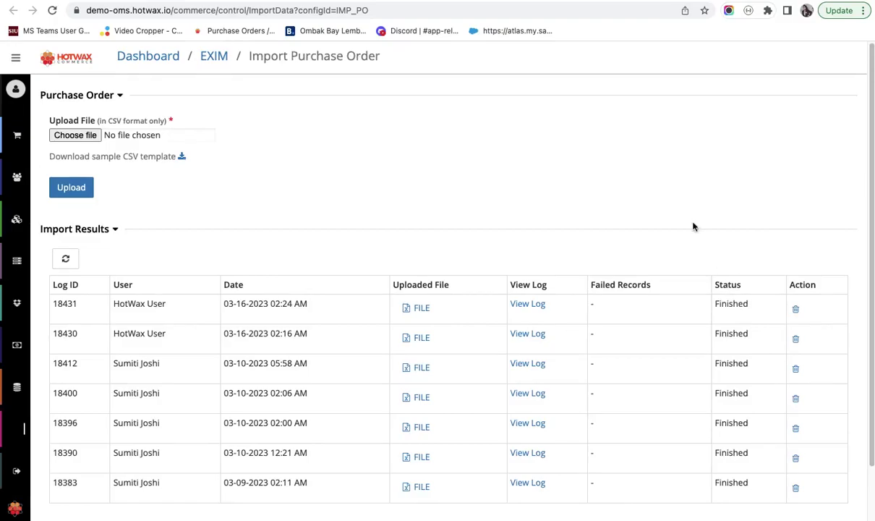
Go back to the Import app's Purchase orders page.
click(332, 8)
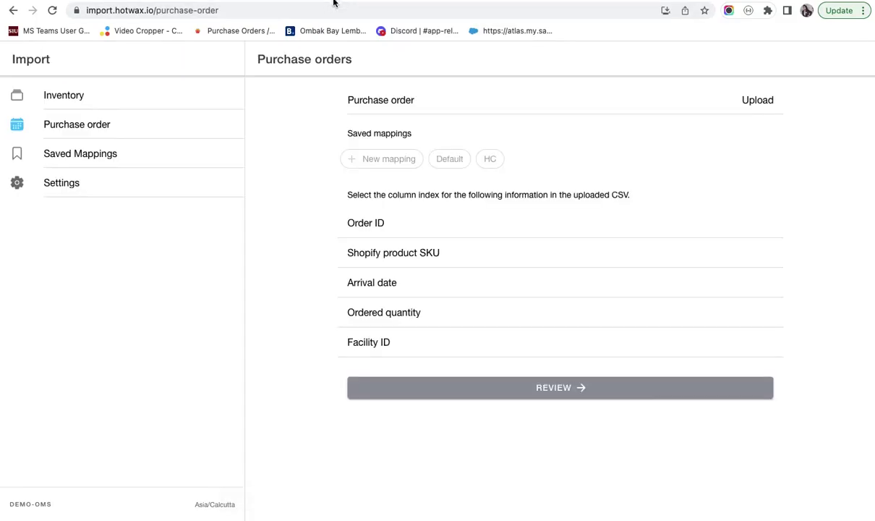
Open the Inventory import page from the sidebar.
click(160, 96)
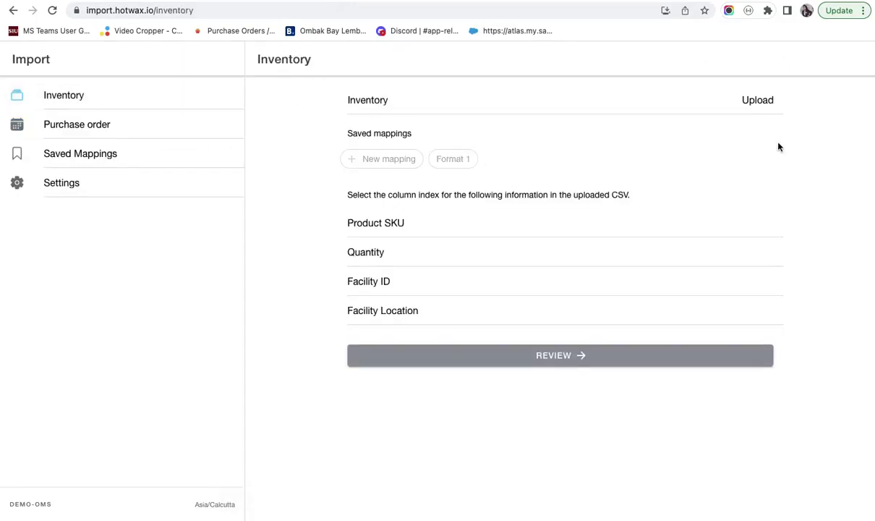